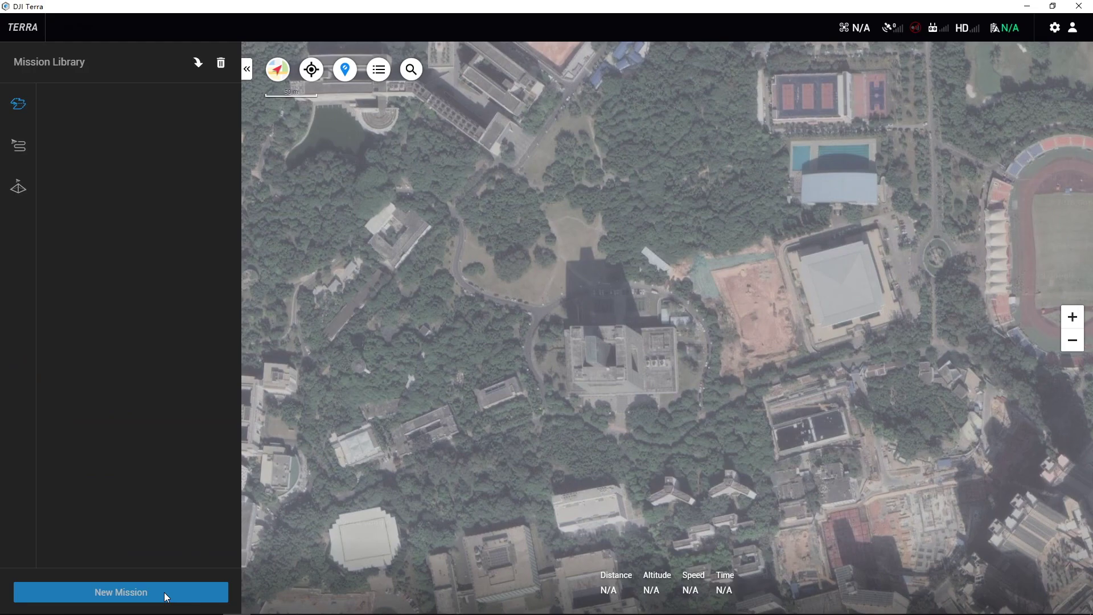
Create a new oblique photography mission named 'Building'.
{"action": "left_click", "coordinate": [164, 592]}
{"action": "left_click", "coordinate": [637, 329]}
{"action": "type", "text": "Building"}
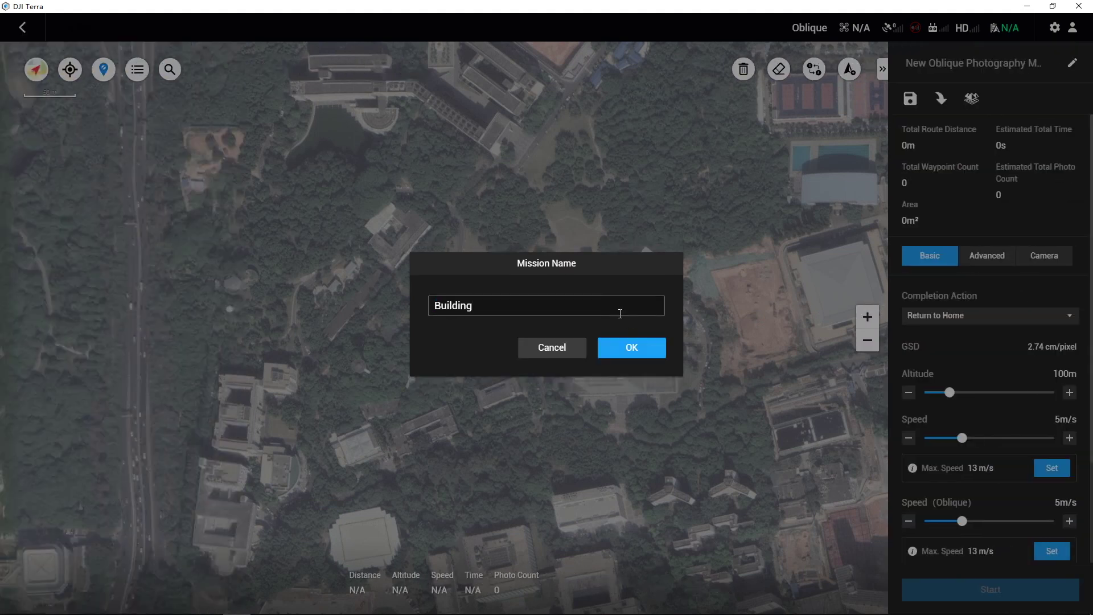
{"action": "key", "text": "Return"}
Outline a four-corner rectangular survey area around the central campus building.
{"action": "left_click_drag", "start_coordinate": [557, 325], "coordinate": [406, 292]}
{"action": "left_click", "coordinate": [404, 286]}
{"action": "left_click", "coordinate": [404, 355]}
{"action": "left_click", "coordinate": [530, 357]}
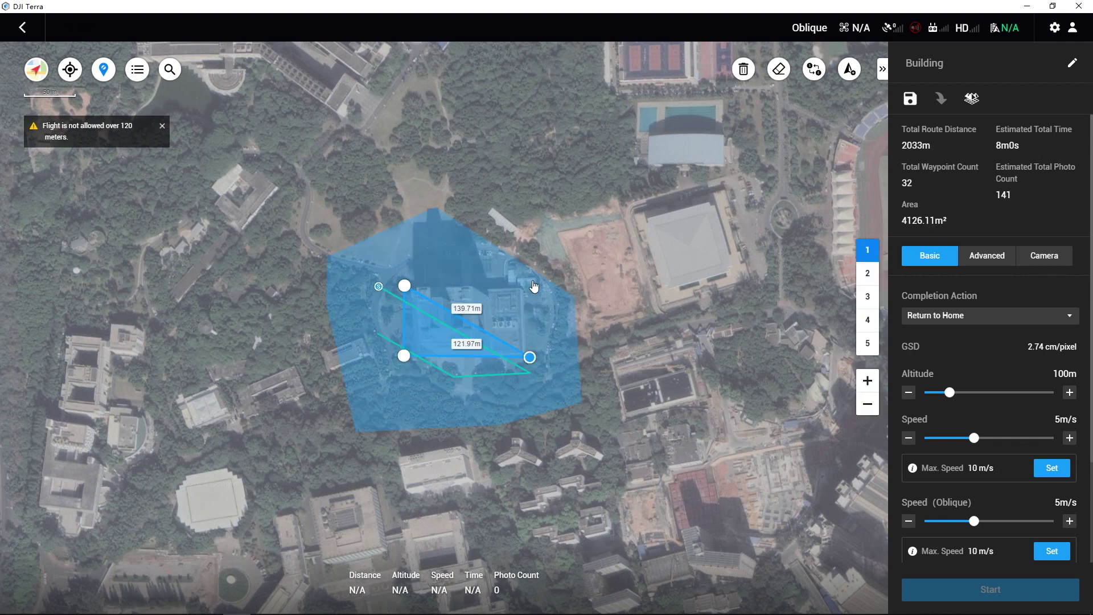
{"action": "left_click", "coordinate": [533, 281]}
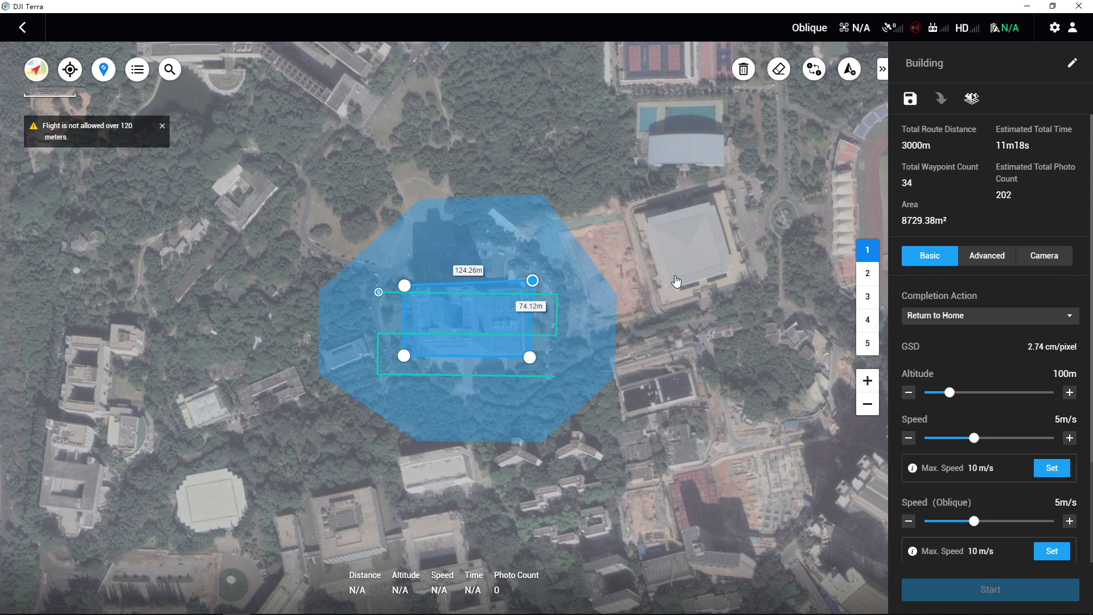
Preview oblique routes 2 through 5 of the mission.
{"action": "left_click", "coordinate": [871, 275]}
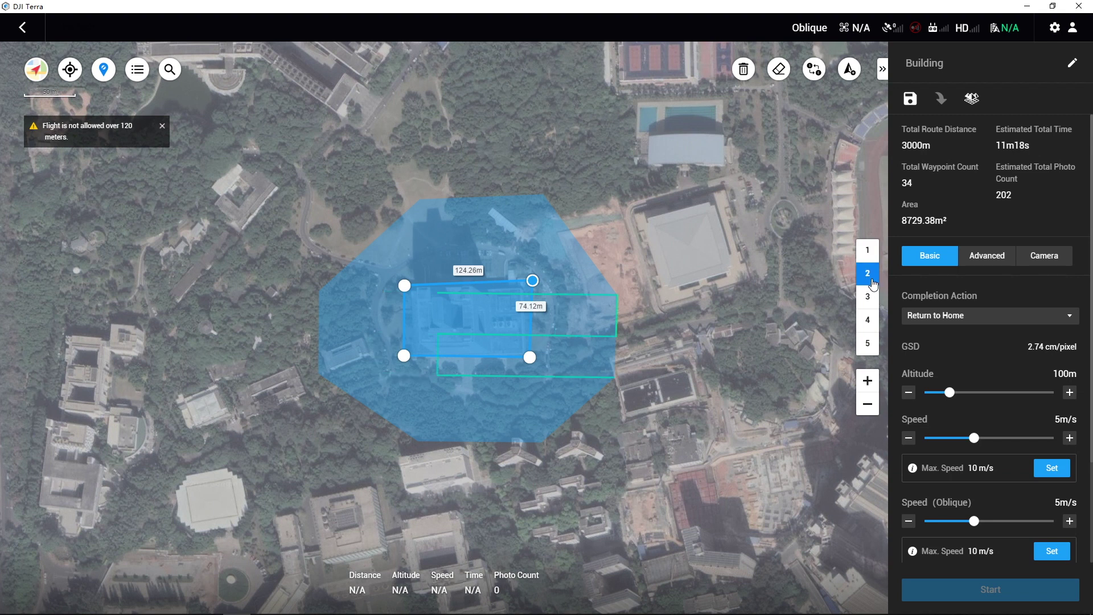
{"action": "left_click", "coordinate": [871, 296]}
{"action": "left_click", "coordinate": [871, 320]}
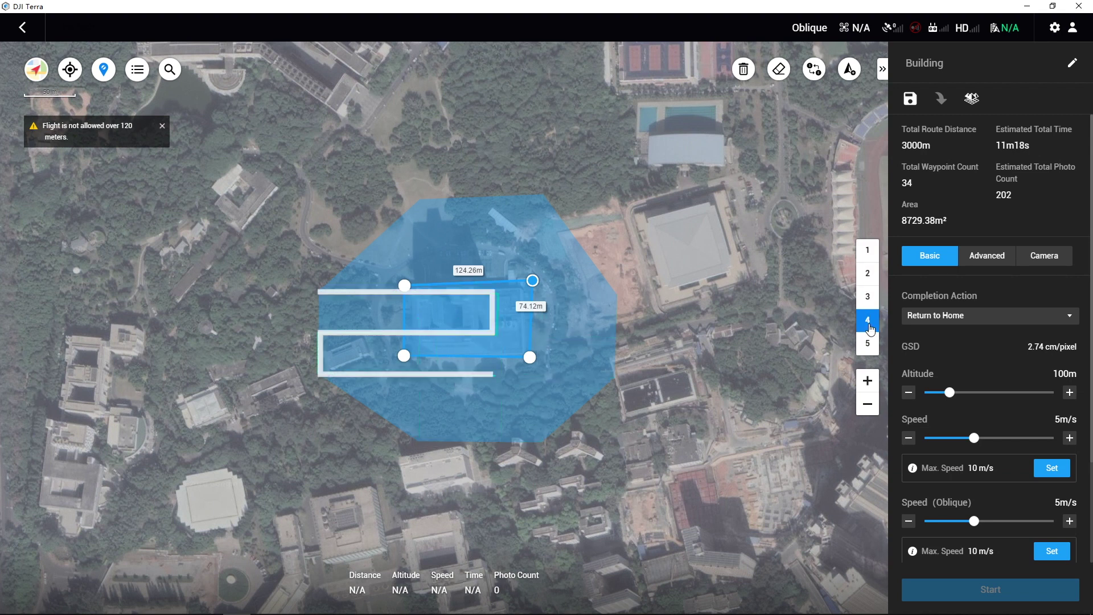
{"action": "left_click", "coordinate": [871, 344]}
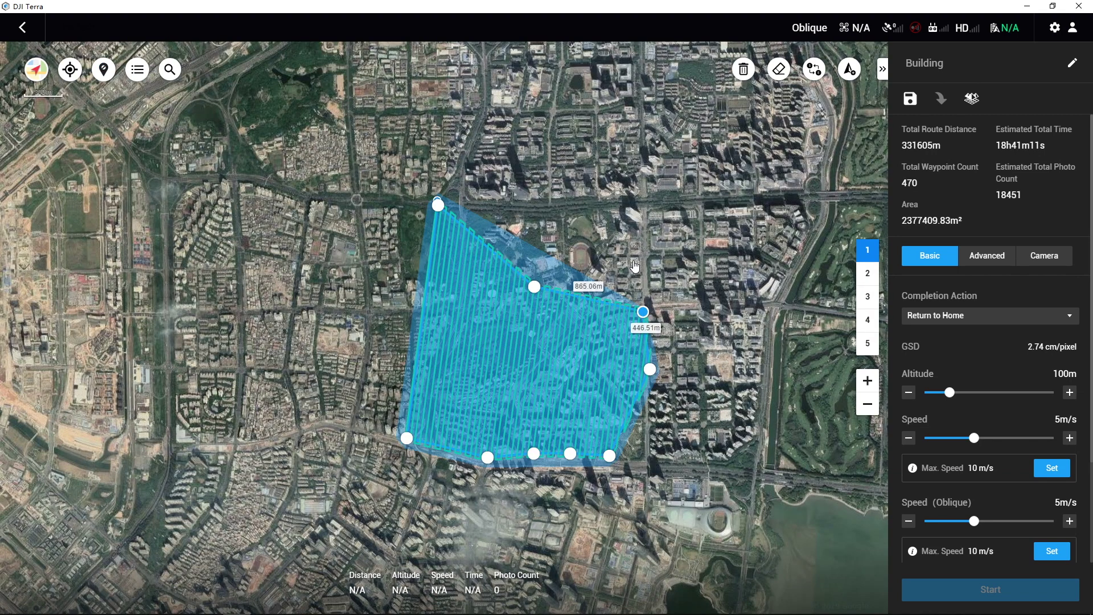
Redraw a large triangular survey area, testing the waypoint and 2 km limits.
{"action": "left_click", "coordinate": [633, 249]}
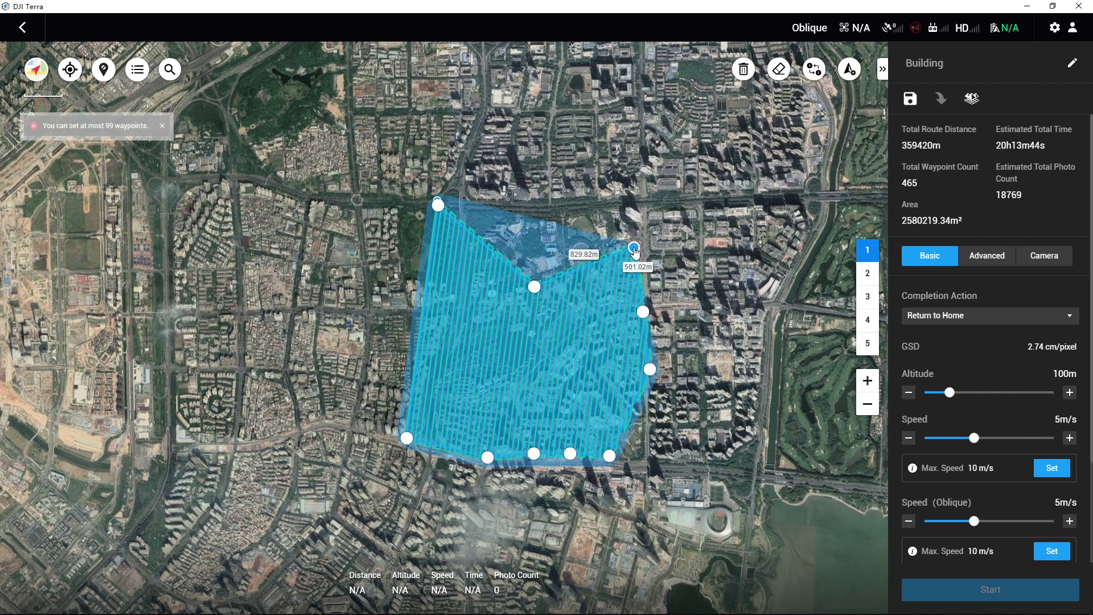
{"action": "left_click", "coordinate": [438, 204]}
{"action": "left_click", "coordinate": [406, 438]}
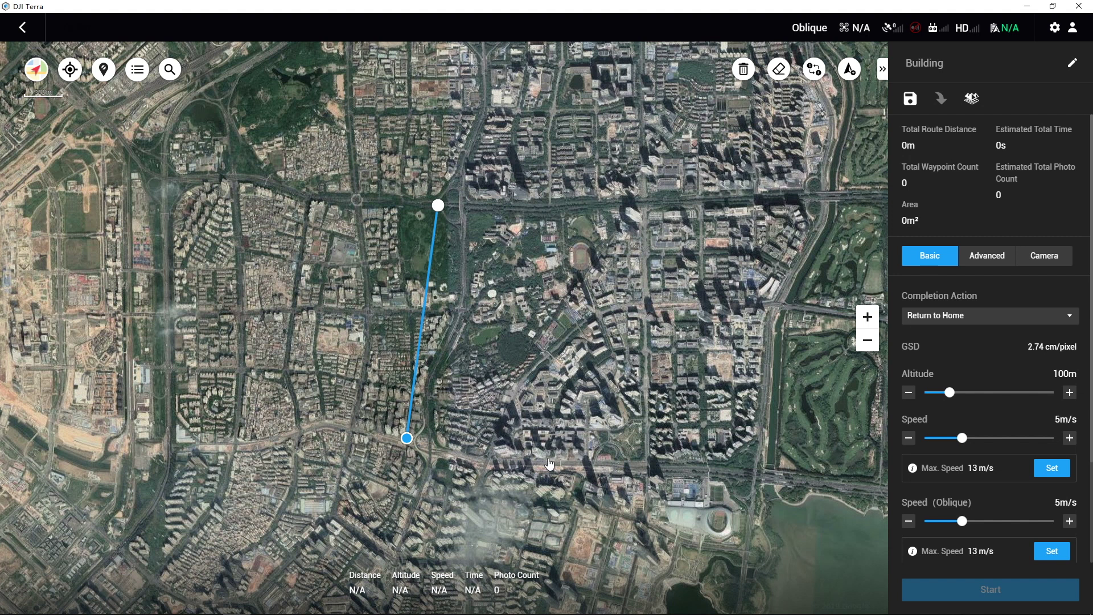
{"action": "left_click", "coordinate": [647, 471]}
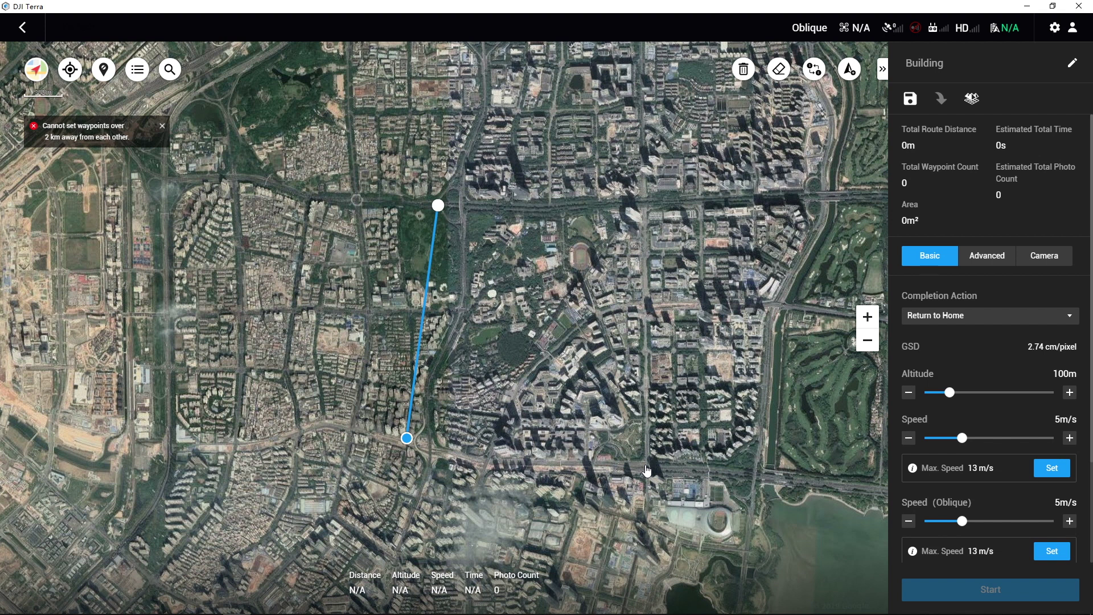
{"action": "left_click", "coordinate": [488, 459]}
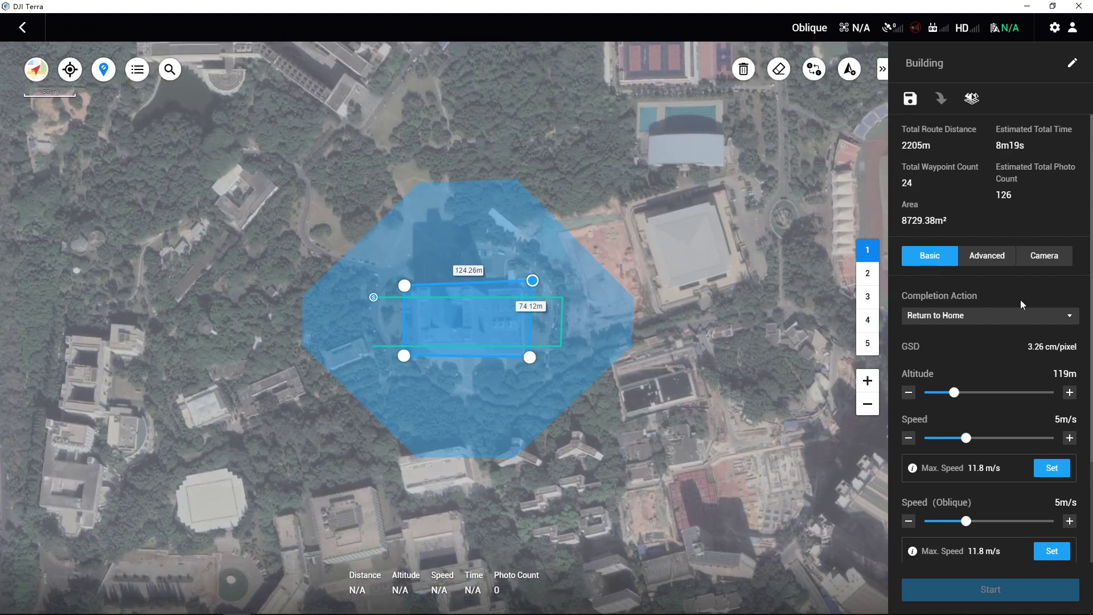
Review the Advanced and Camera settings and raise flight altitude to 119m.
{"action": "left_click", "coordinate": [986, 255]}
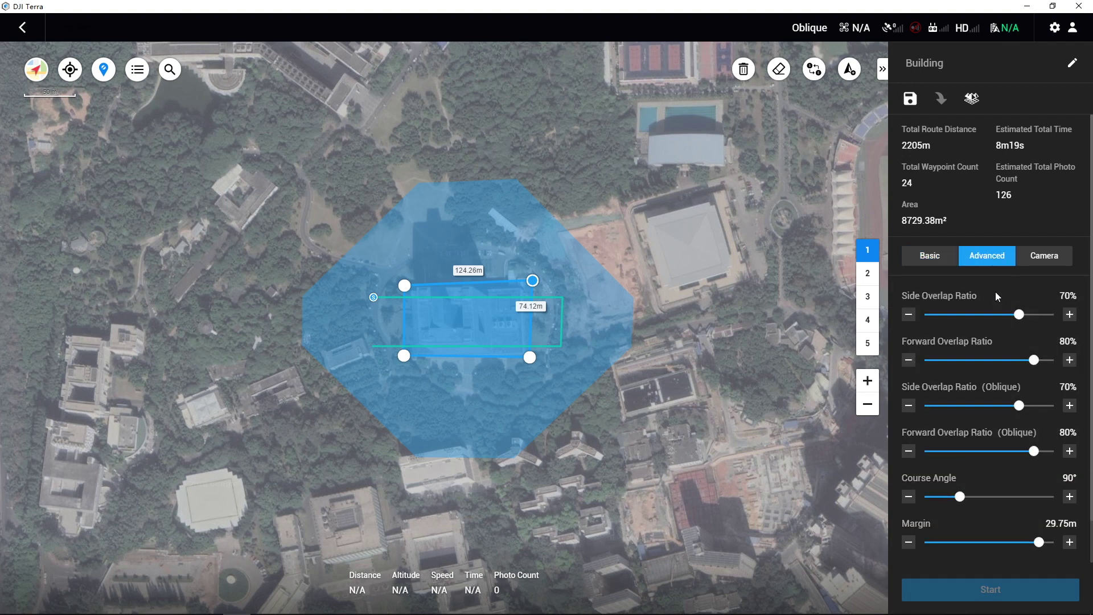
{"action": "left_click", "coordinate": [1044, 255]}
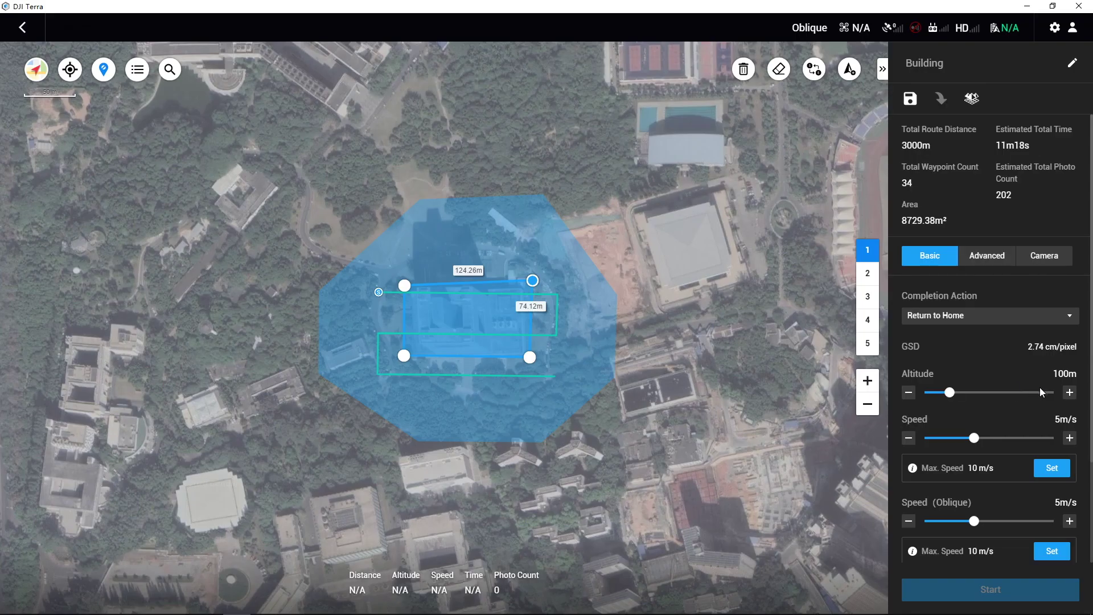
{"action": "left_click", "coordinate": [1069, 396]}
{"action": "left_click", "coordinate": [1069, 396]}
{"action": "left_click", "coordinate": [1068, 395]}
{"action": "left_click", "coordinate": [1069, 395]}
{"action": "left_click", "coordinate": [1068, 395]}
{"action": "left_click", "coordinate": [1069, 395]}
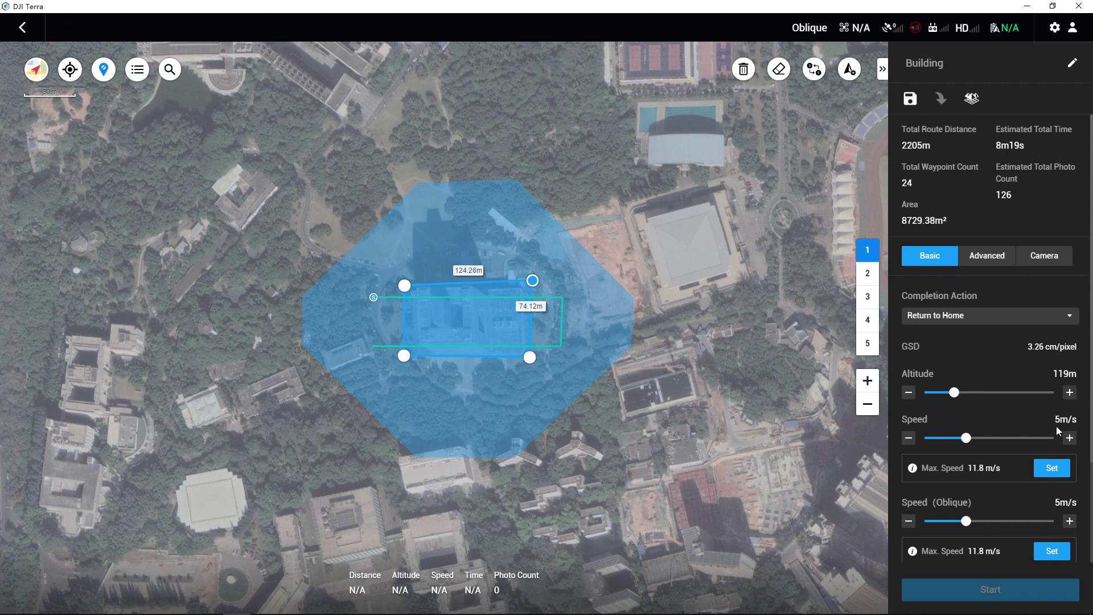
Keep Return to Home as the completion action and set RTH altitude to 120.
{"action": "left_click", "coordinate": [1007, 316]}
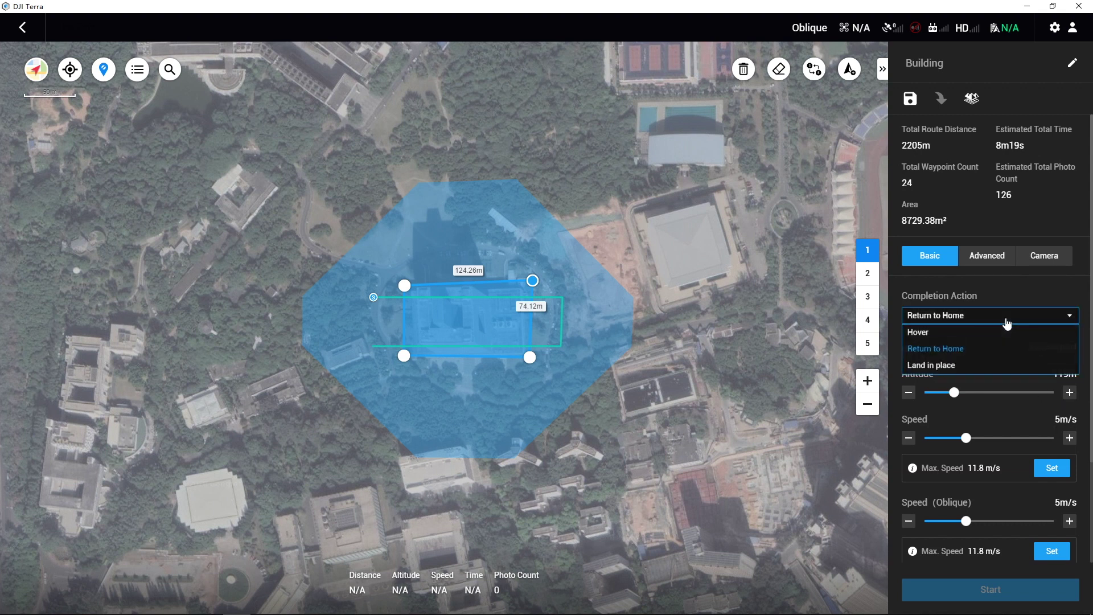
{"action": "left_click", "coordinate": [1017, 349]}
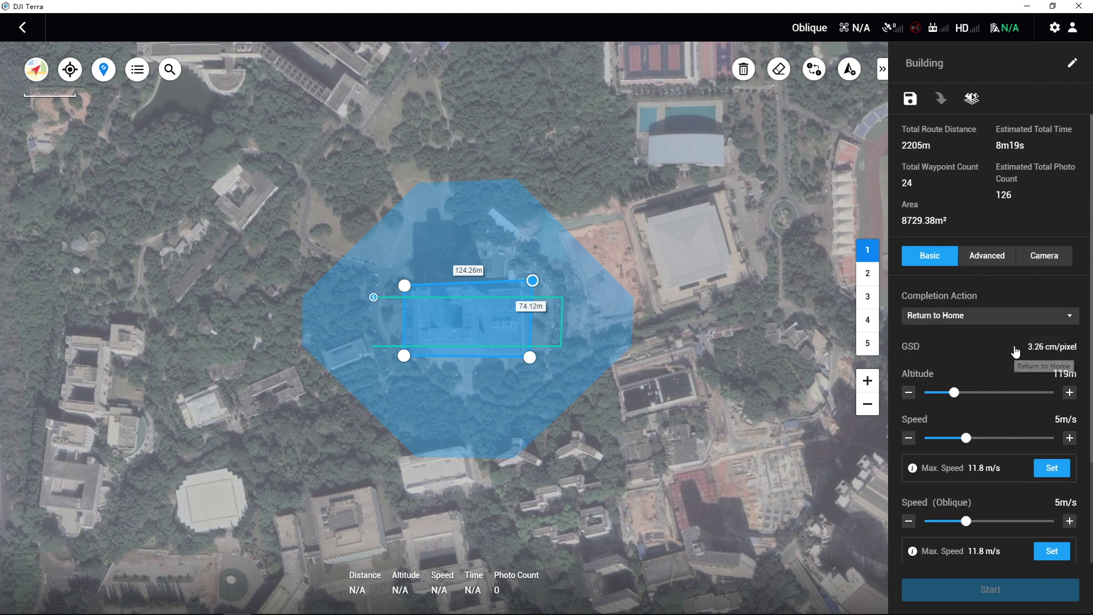
{"action": "left_click", "coordinate": [1056, 27]}
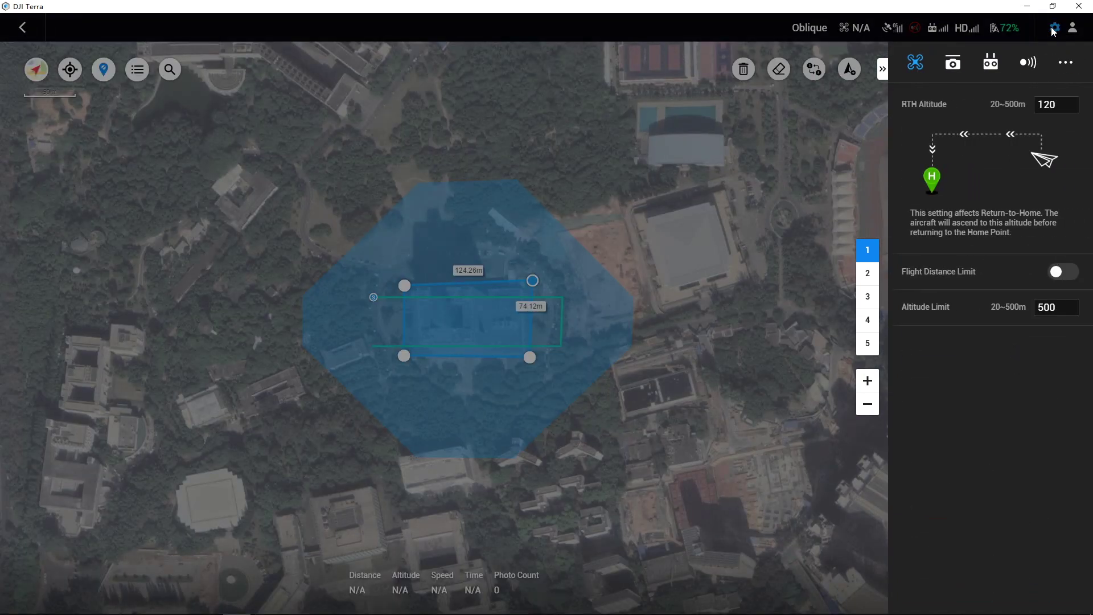
{"action": "double_click", "coordinate": [1069, 105]}
{"action": "type", "text": "120"}
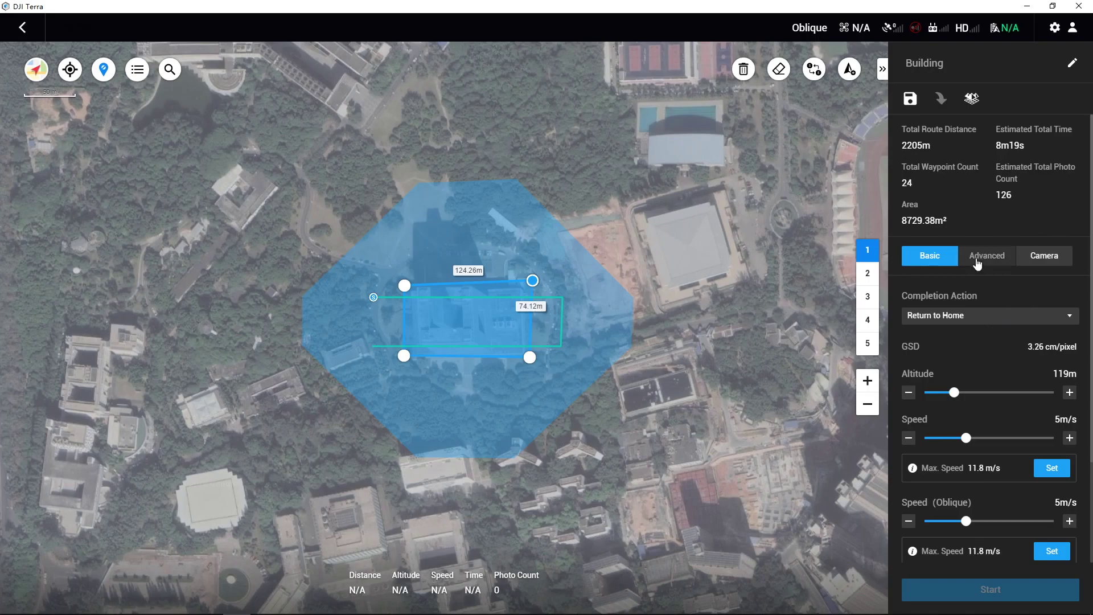
Raise the side overlap ratio to 80% in the Advanced settings.
{"action": "left_click", "coordinate": [978, 264]}
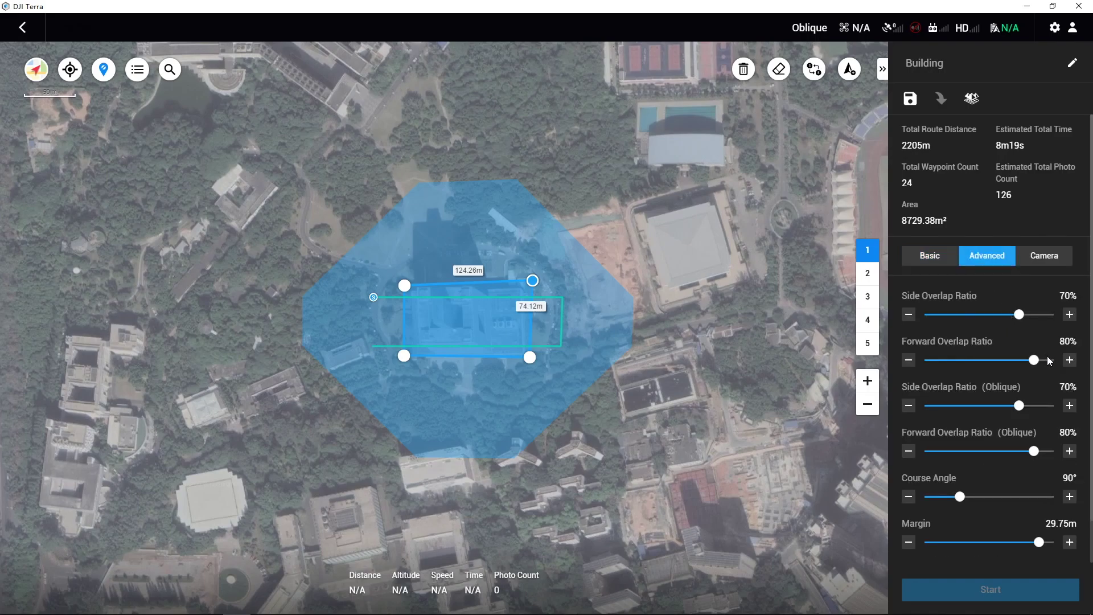
{"action": "scroll", "coordinate": [1050, 360], "scroll_direction": "down", "scroll_amount": 2}
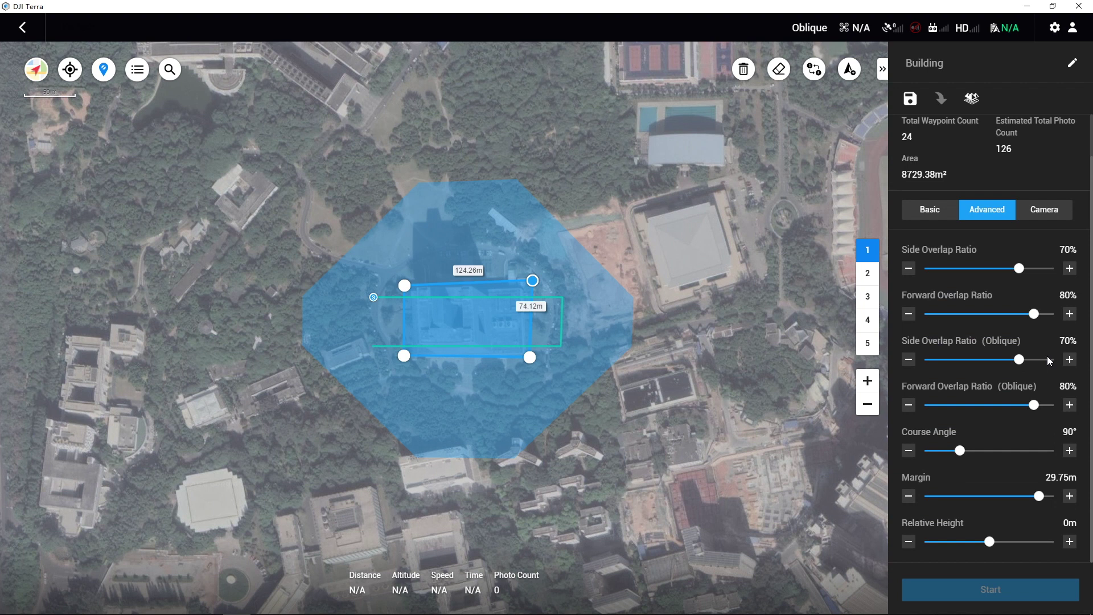
{"action": "scroll", "coordinate": [1050, 360], "scroll_direction": "up", "scroll_amount": 2}
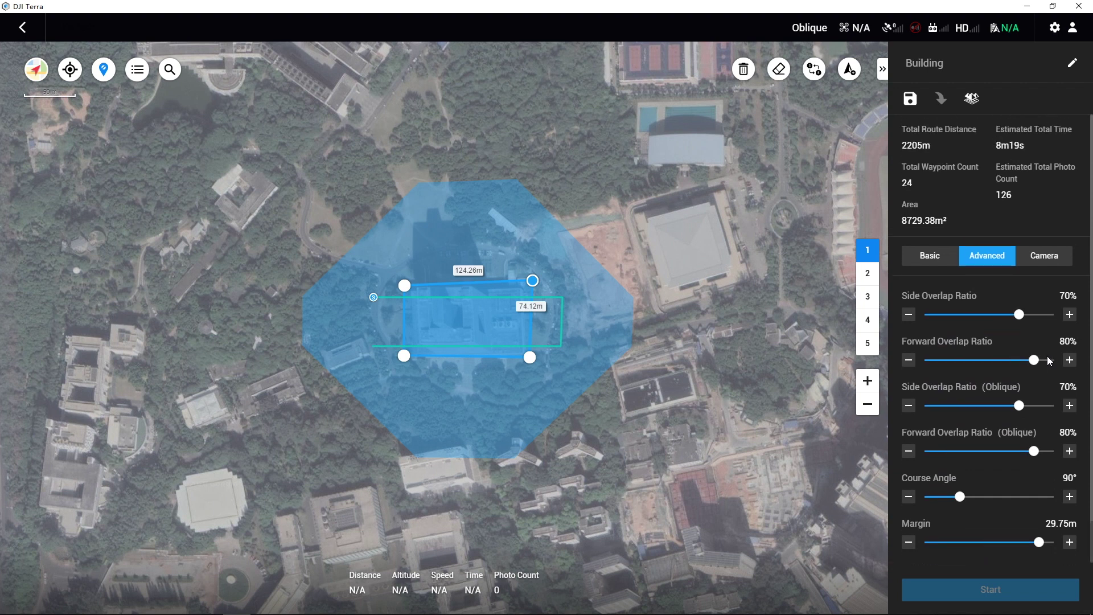
{"action": "left_click", "coordinate": [1070, 314]}
{"action": "left_click", "coordinate": [1069, 314]}
{"action": "left_click", "coordinate": [1070, 314]}
{"action": "left_click", "coordinate": [1070, 315]}
{"action": "left_click", "coordinate": [1070, 315]}
{"action": "left_click", "coordinate": [1070, 315]}
{"action": "left_click", "coordinate": [1070, 314]}
{"action": "left_click", "coordinate": [1070, 315]}
{"action": "left_click", "coordinate": [1070, 315]}
{"action": "left_click", "coordinate": [1070, 314]}
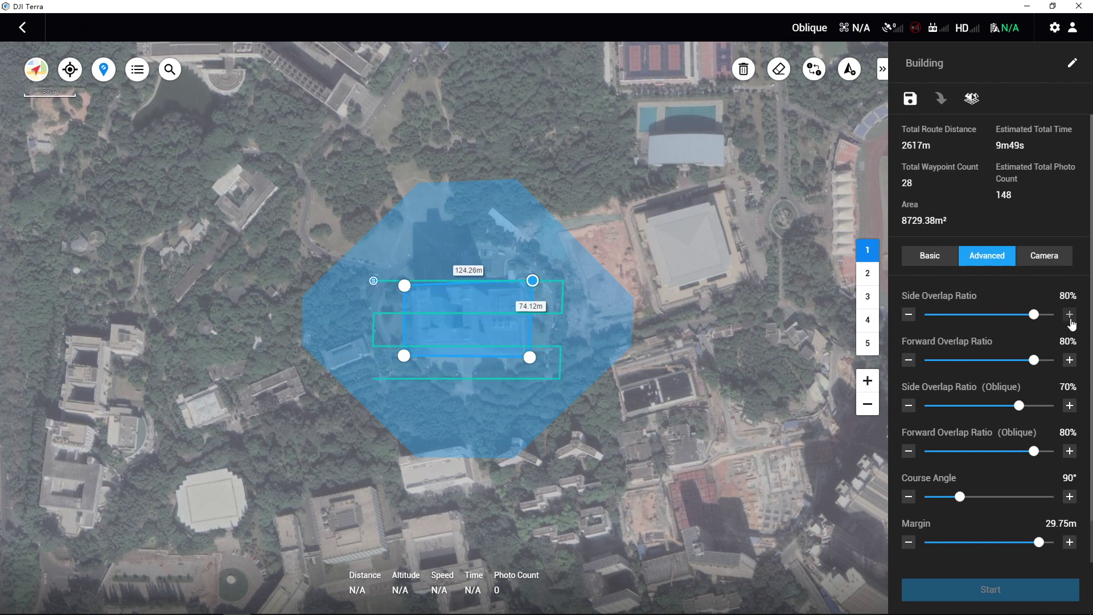
Set forward overlap to 85%, oblique side to 75% and oblique forward to 85%.
{"action": "left_click", "coordinate": [1069, 360]}
{"action": "left_click", "coordinate": [1070, 359]}
{"action": "left_click", "coordinate": [1070, 360]}
{"action": "left_click", "coordinate": [1070, 360]}
{"action": "left_click", "coordinate": [1070, 360]}
{"action": "left_click", "coordinate": [1070, 405]}
{"action": "left_click", "coordinate": [1070, 405]}
{"action": "left_click", "coordinate": [1070, 405]}
{"action": "left_click", "coordinate": [1070, 406]}
{"action": "left_click", "coordinate": [1069, 405]}
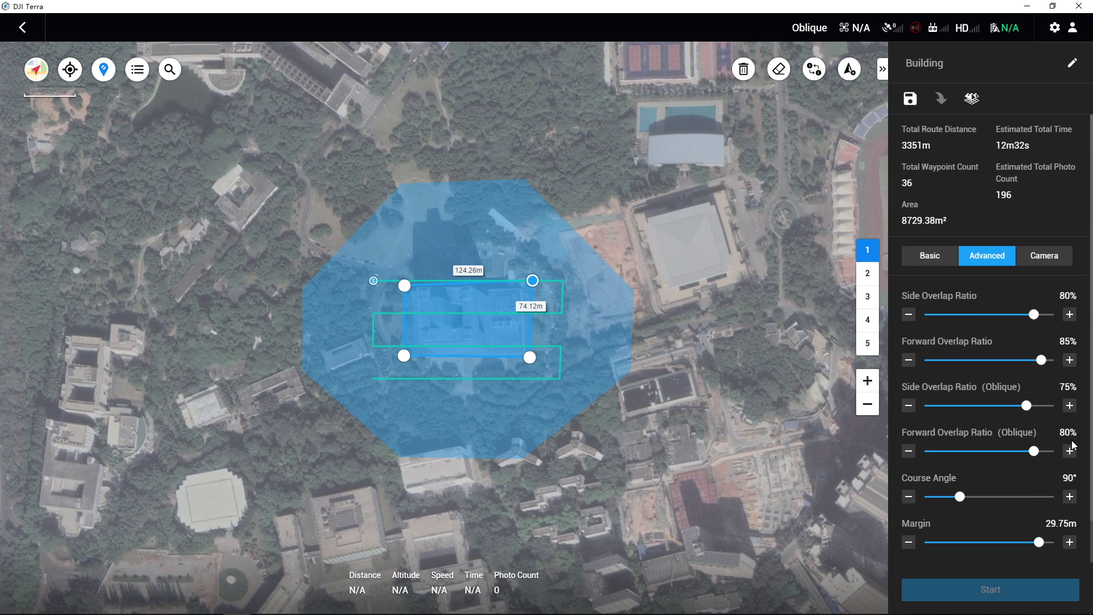
{"action": "left_click", "coordinate": [1070, 451]}
{"action": "left_click", "coordinate": [1070, 451]}
{"action": "left_click", "coordinate": [1070, 451]}
{"action": "left_click", "coordinate": [1069, 453]}
{"action": "left_click", "coordinate": [1068, 454]}
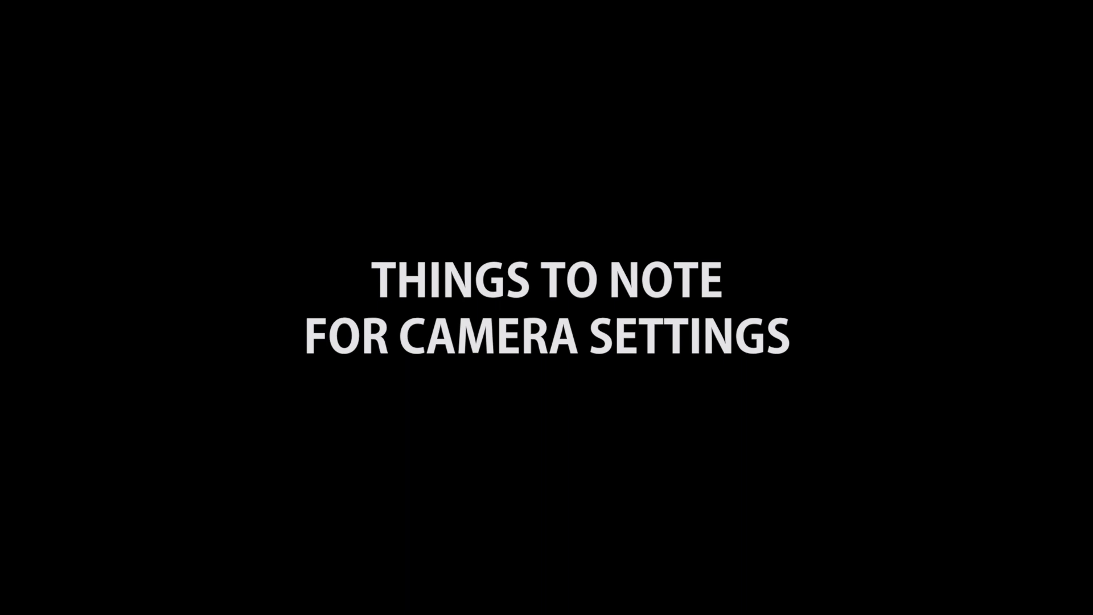
Select Phantom 4 RTK as the mission's camera.
{"action": "left_click", "coordinate": [1045, 255]}
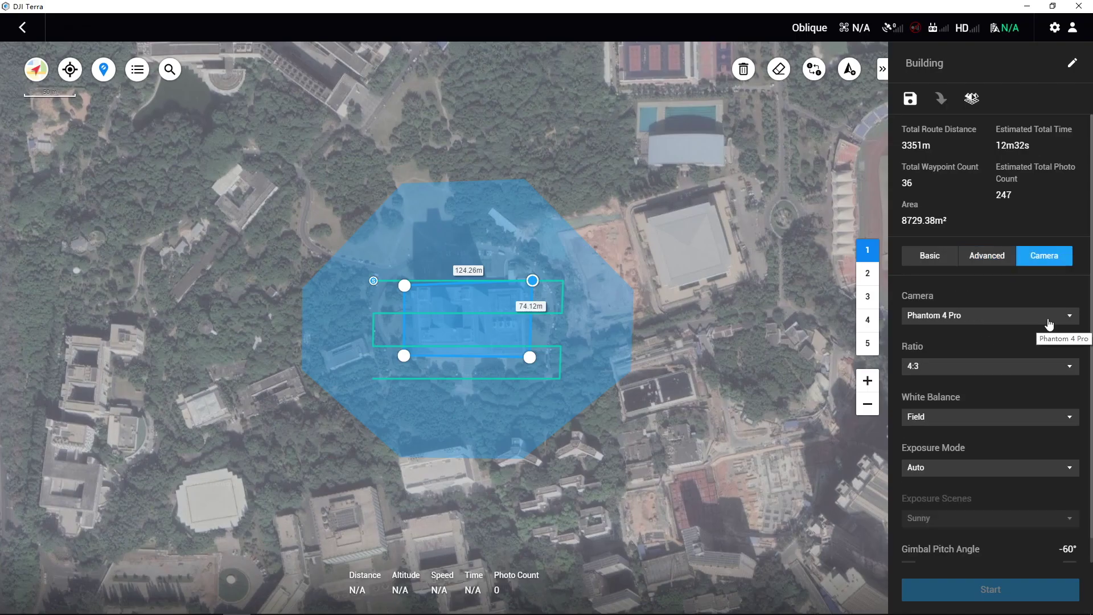
{"action": "left_click", "coordinate": [1050, 316]}
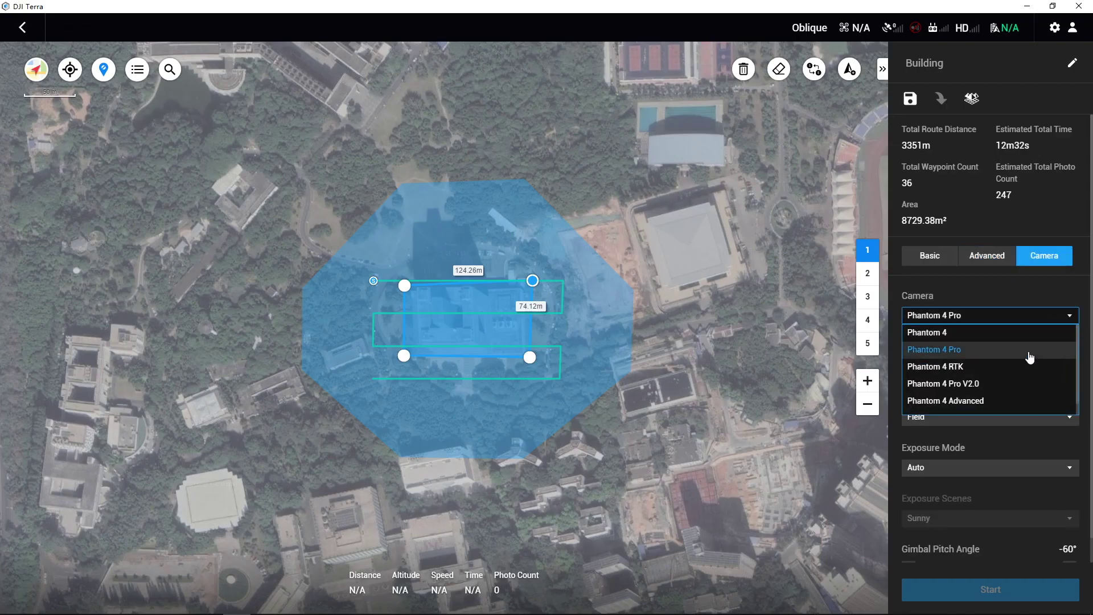
{"action": "left_click", "coordinate": [1028, 369]}
{"action": "scroll", "coordinate": [1034, 426], "scroll_direction": "down", "scroll_amount": 1}
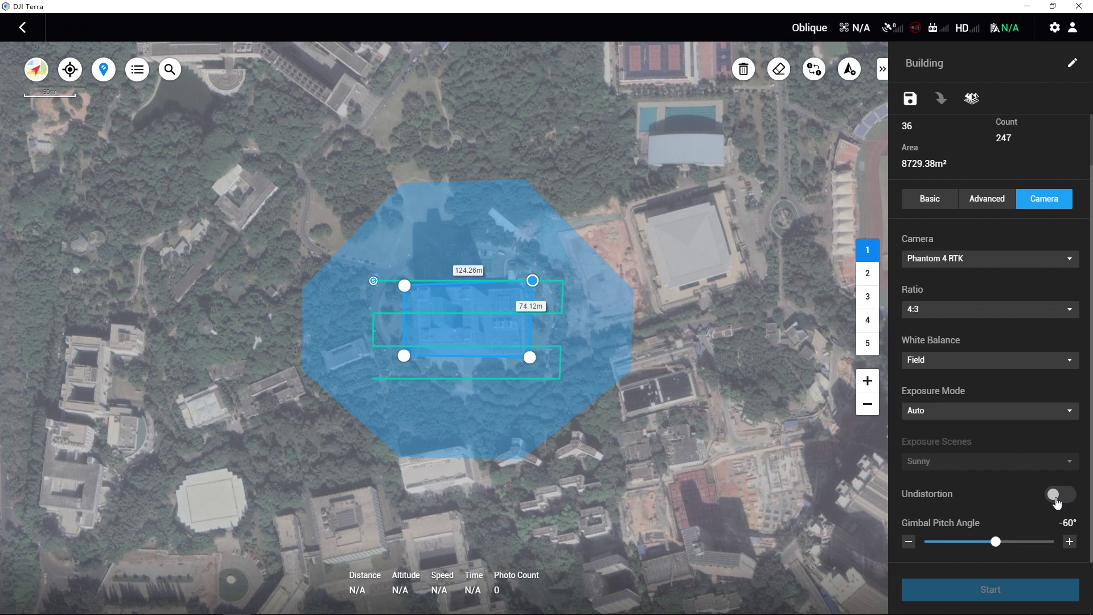
Raise the gimbal pitch angle from -60° to -45°.
{"action": "left_click", "coordinate": [1070, 542]}
{"action": "left_click", "coordinate": [1069, 542]}
{"action": "left_click", "coordinate": [1070, 542]}
{"action": "left_click", "coordinate": [1070, 542]}
{"action": "left_click", "coordinate": [1069, 542]}
{"action": "left_click", "coordinate": [1069, 542]}
{"action": "left_click", "coordinate": [1069, 542]}
{"action": "left_click", "coordinate": [1069, 542]}
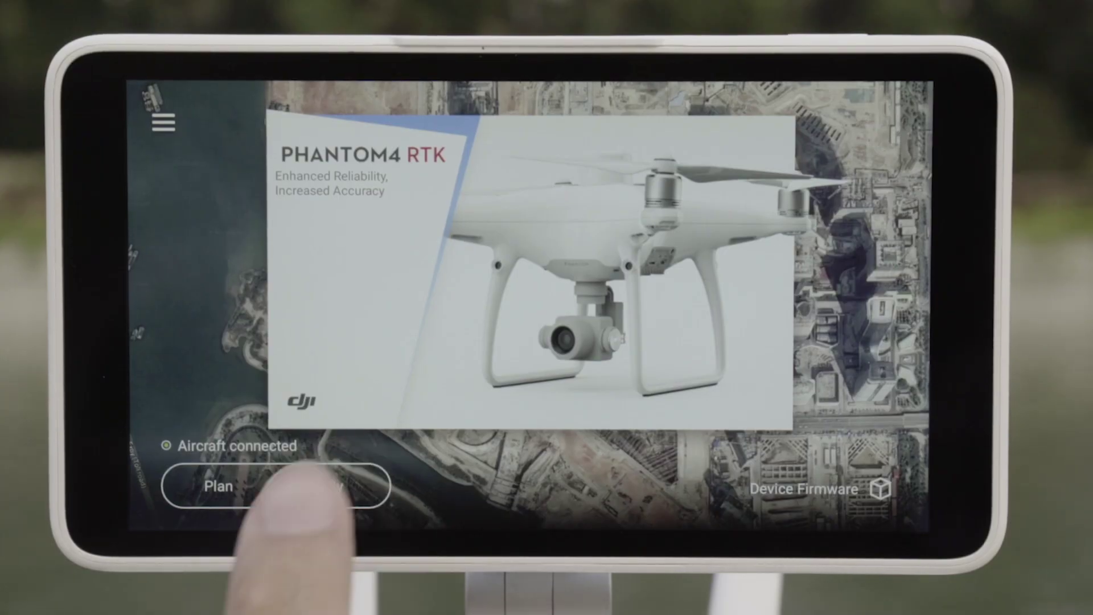
Switch on the aircraft's RTK Function from the flight view's RTK settings.
{"action": "left_click", "coordinate": [316, 485]}
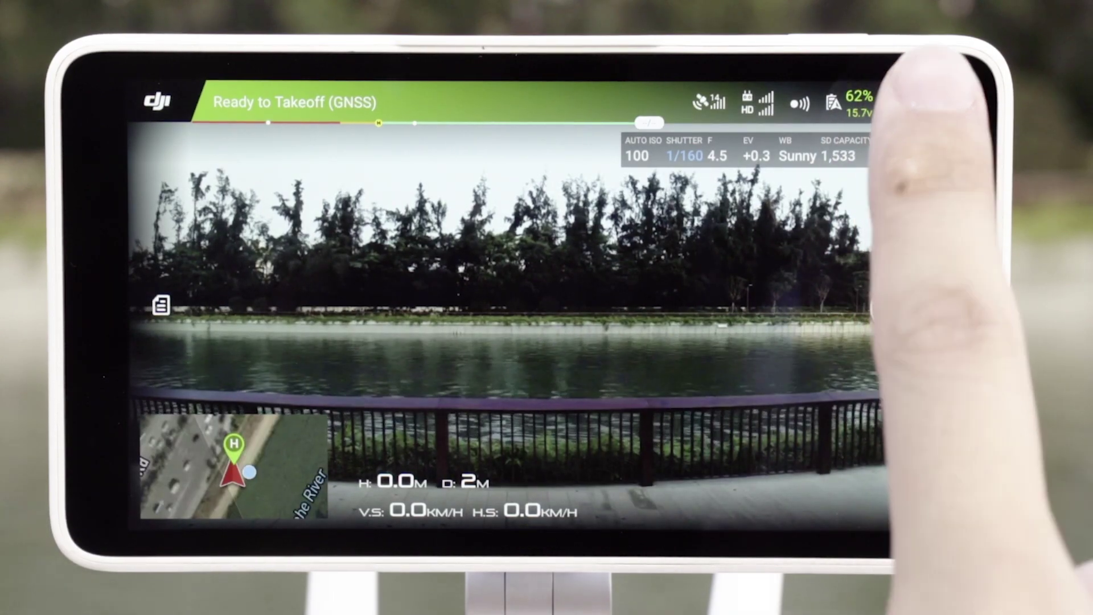
{"action": "left_click", "coordinate": [894, 101]}
{"action": "left_click", "coordinate": [884, 172]}
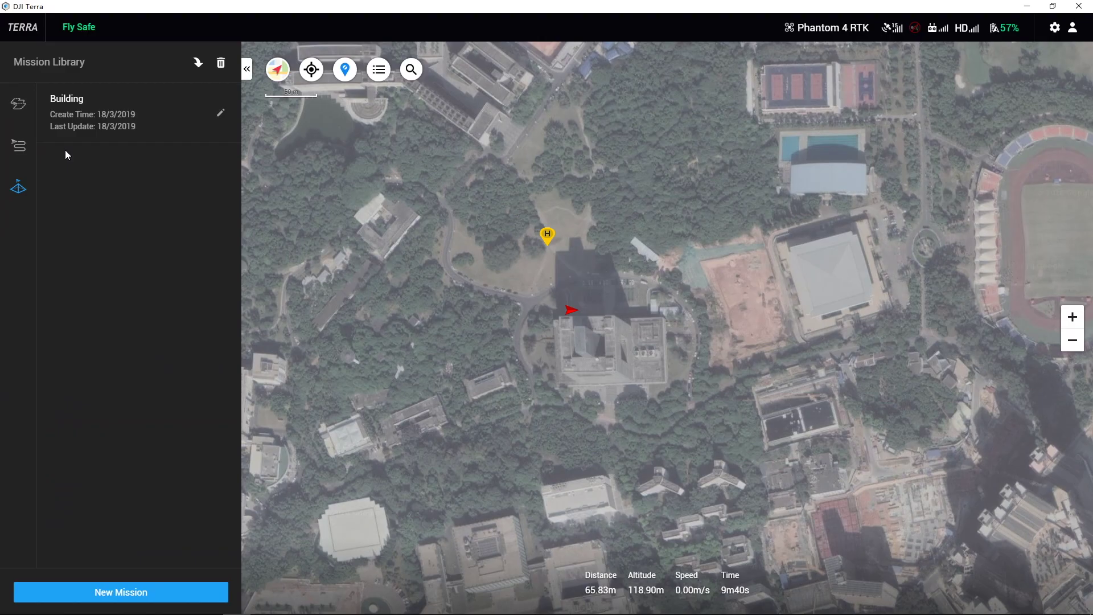
Select and edit the Building mission, then start it to bring up the Checklist.
{"action": "left_click", "coordinate": [84, 117]}
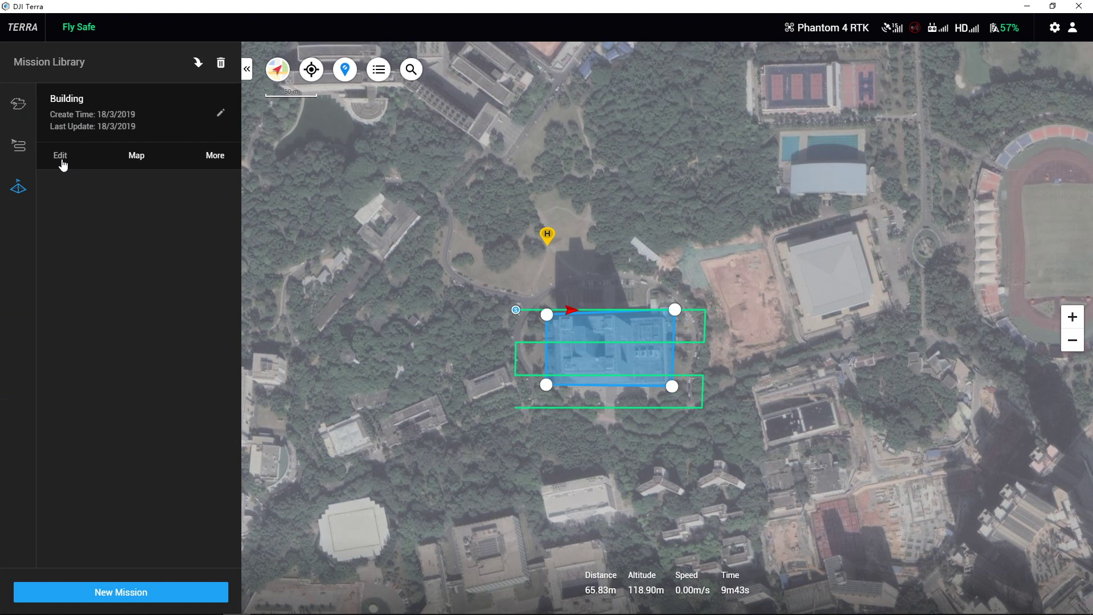
{"action": "left_click", "coordinate": [61, 160]}
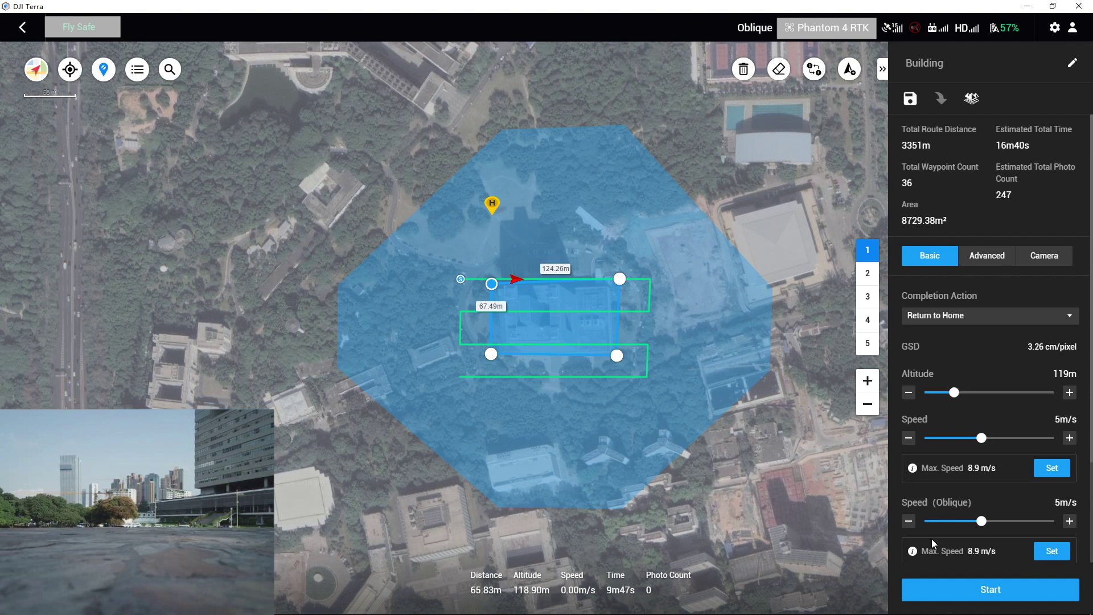
{"action": "left_click", "coordinate": [991, 589]}
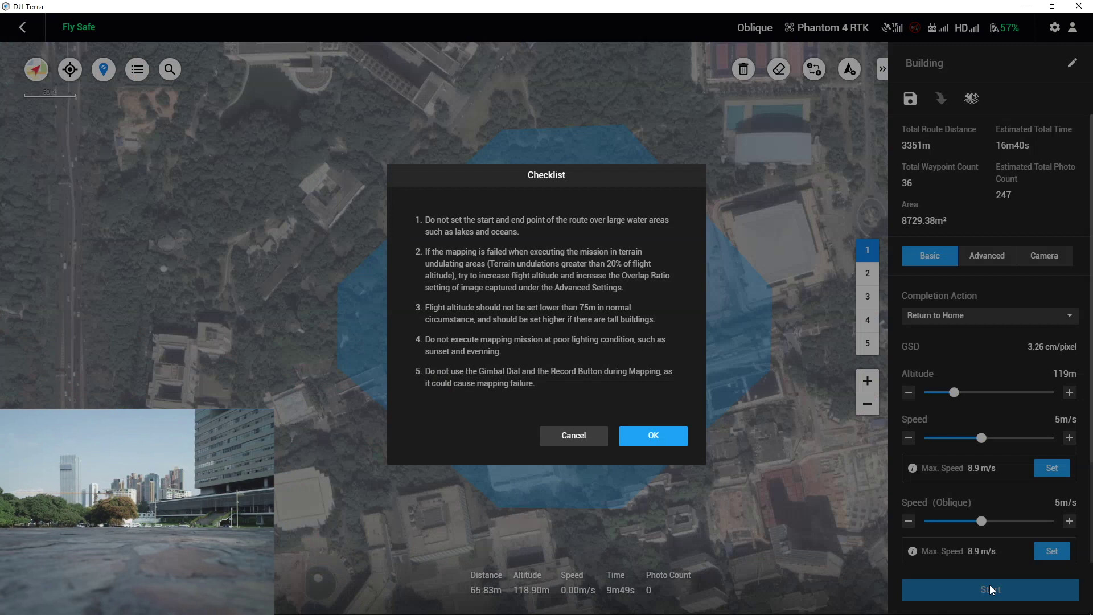
Accept the checklist, upload the Building route and start the flight.
{"action": "left_click", "coordinate": [669, 434]}
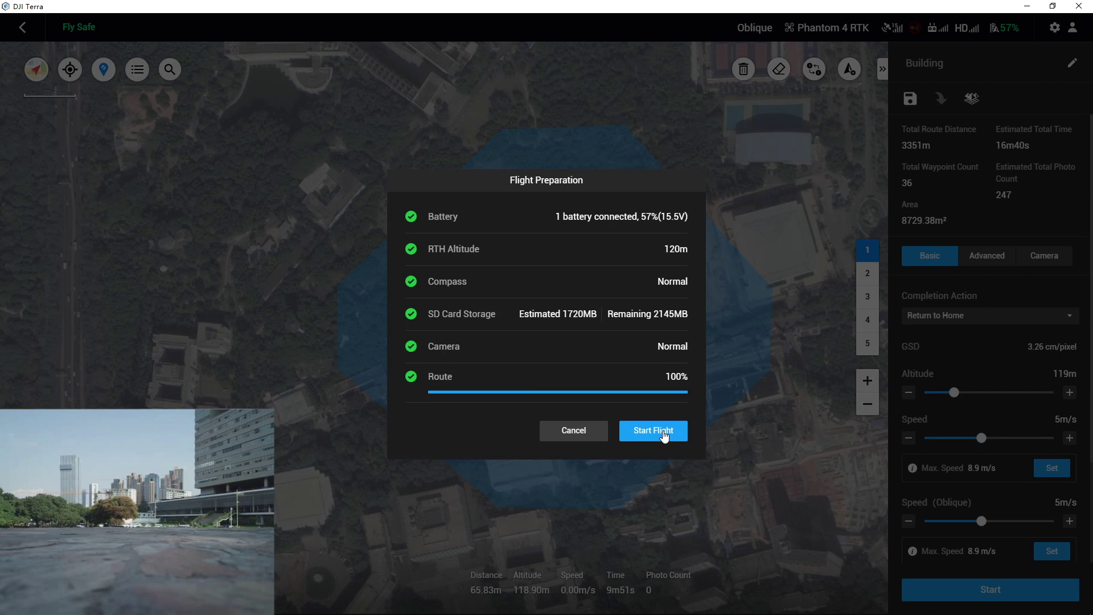
{"action": "left_click", "coordinate": [663, 433]}
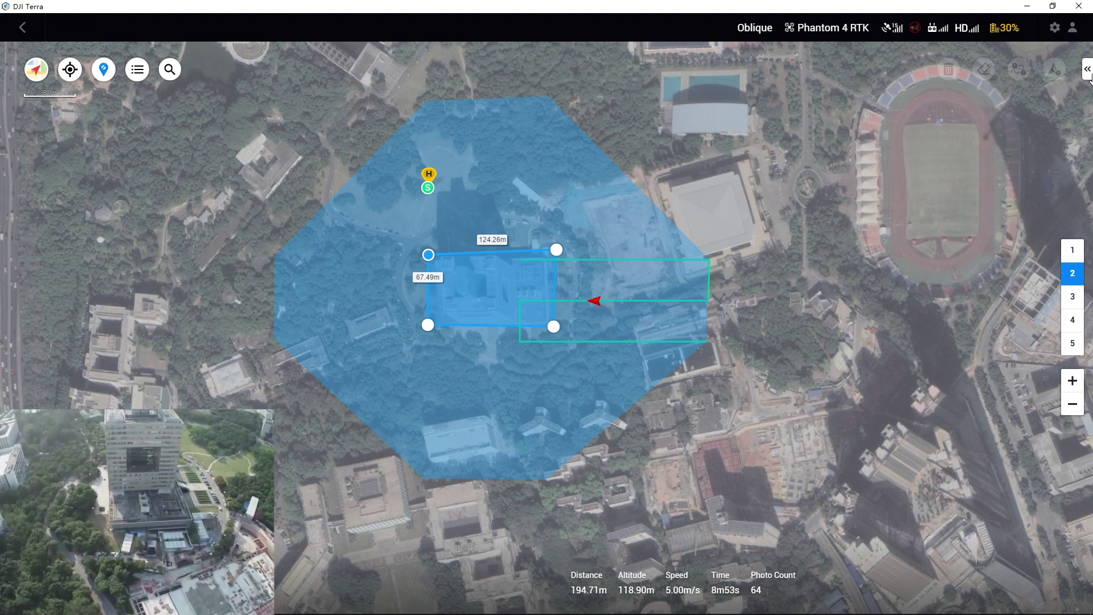
Stop the flight saving route and mission status, then reopen Building with Continue.
{"action": "left_click", "coordinate": [1087, 69]}
{"action": "left_click", "coordinate": [1054, 588]}
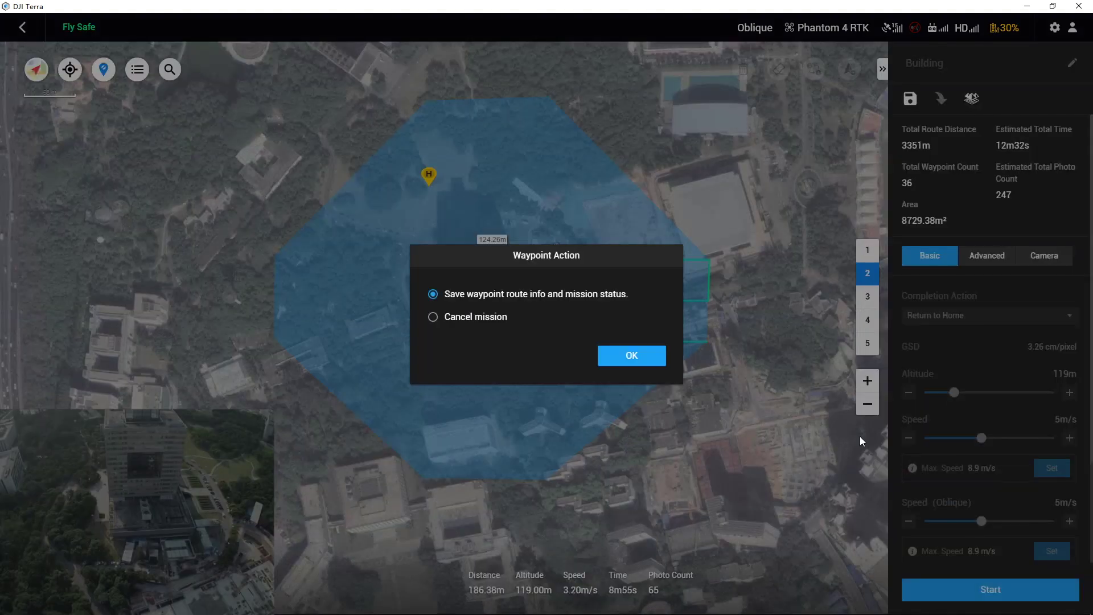
{"action": "left_click", "coordinate": [642, 361]}
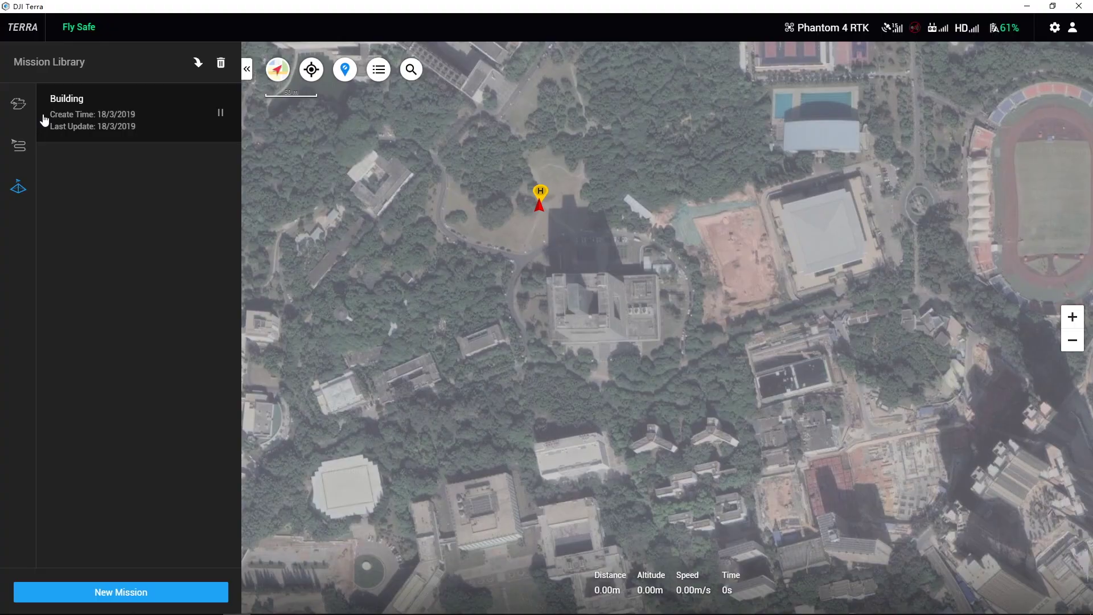
{"action": "left_click", "coordinate": [45, 120]}
{"action": "left_click", "coordinate": [69, 156]}
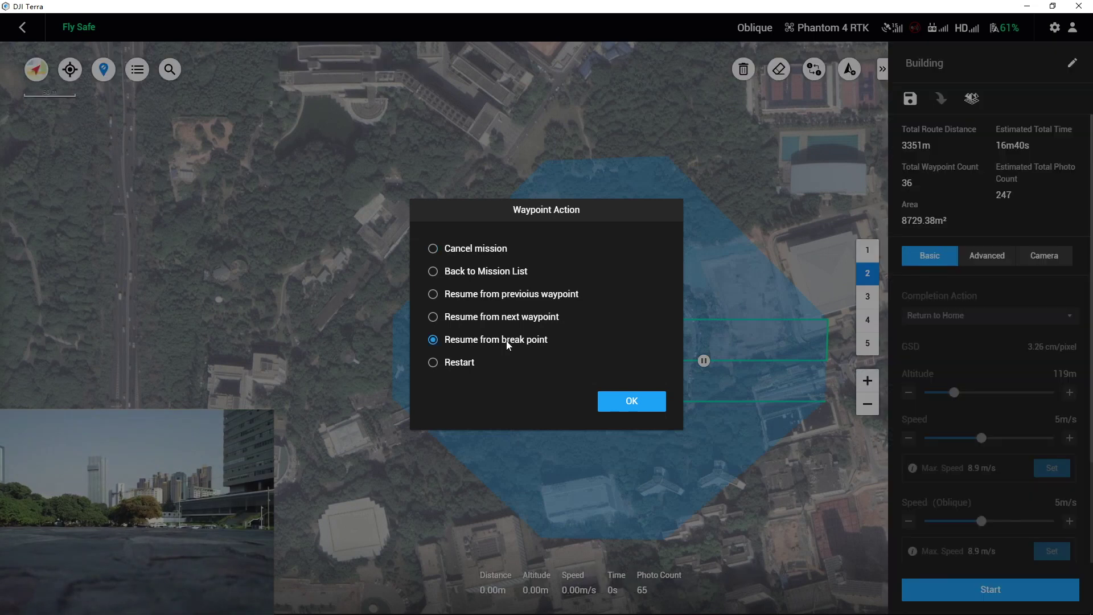
Resume Building from the break point, fly to completion and dismiss the completed notice.
{"action": "left_click", "coordinate": [612, 402]}
{"action": "left_click", "coordinate": [654, 431]}
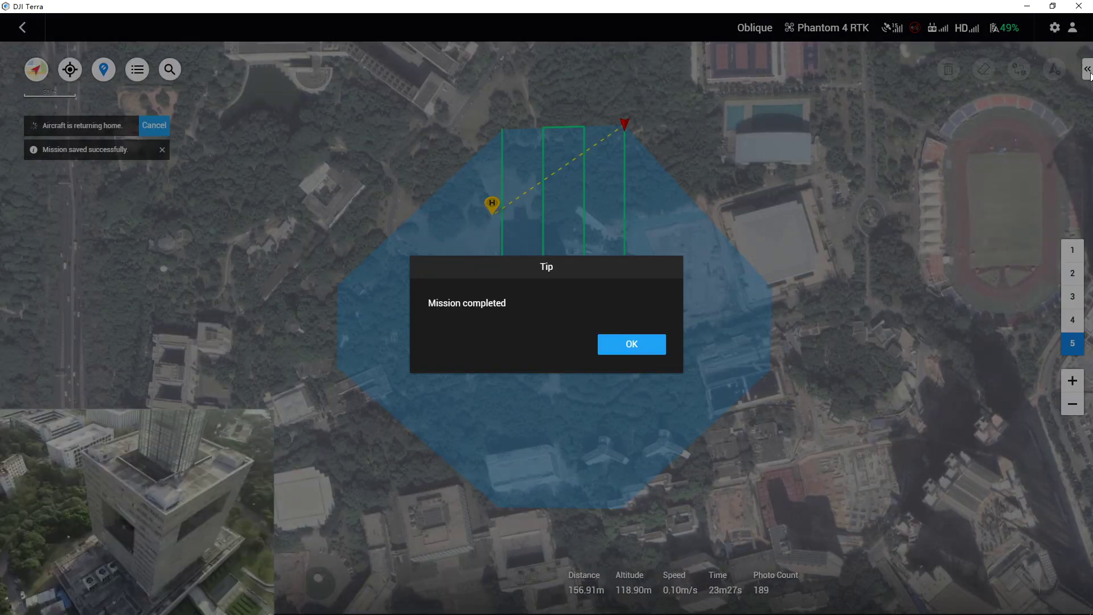
{"action": "left_click", "coordinate": [640, 348]}
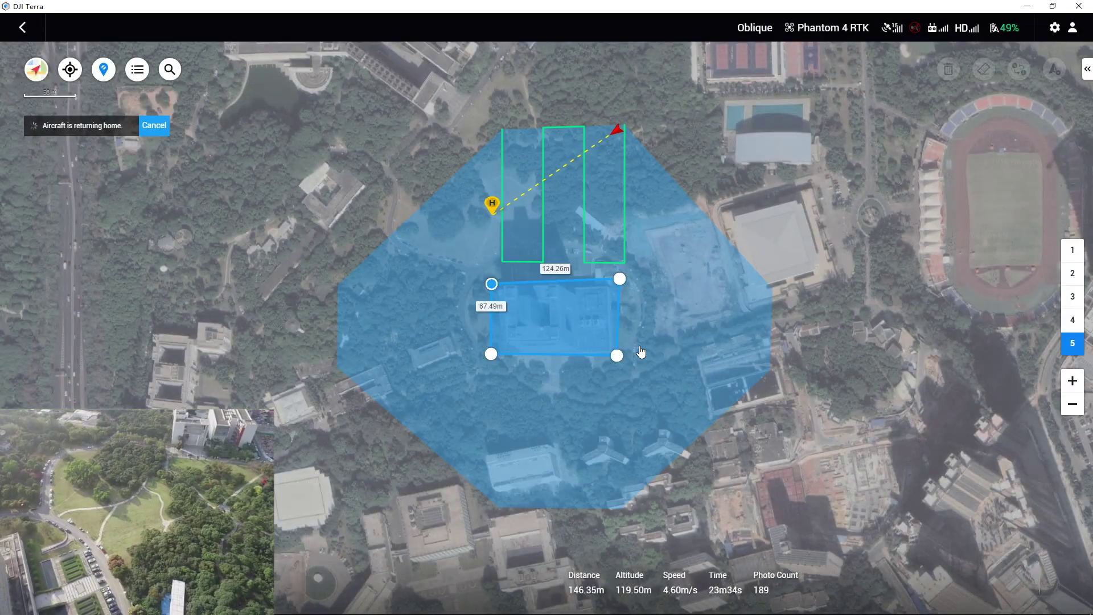